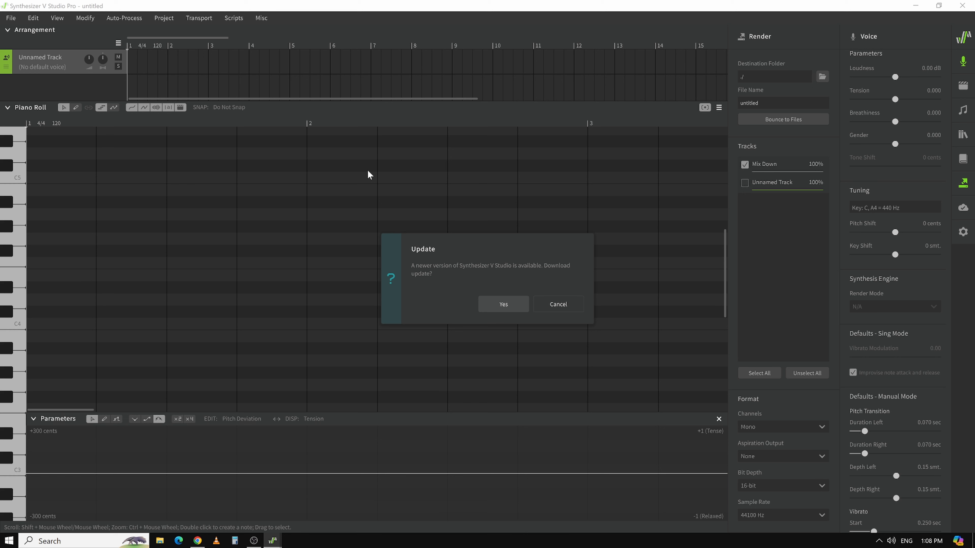
Accept the offered update download and install it from svstudio-pro-setup.exe, letting the setup automatically close the running application.
click(508, 304)
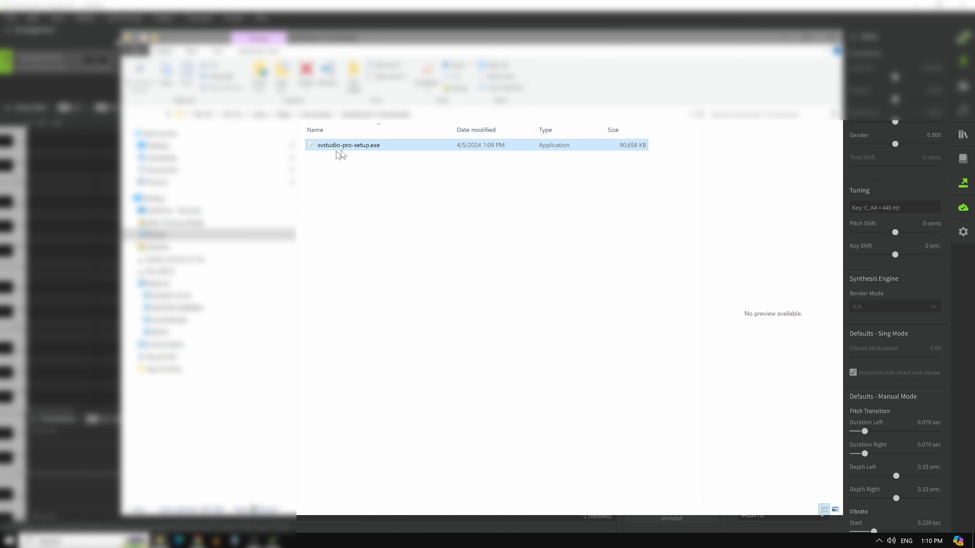
double_click(359, 148)
right_click(360, 148)
click(337, 166)
click(514, 298)
click(369, 339)
click(571, 366)
click(577, 368)
click(560, 368)
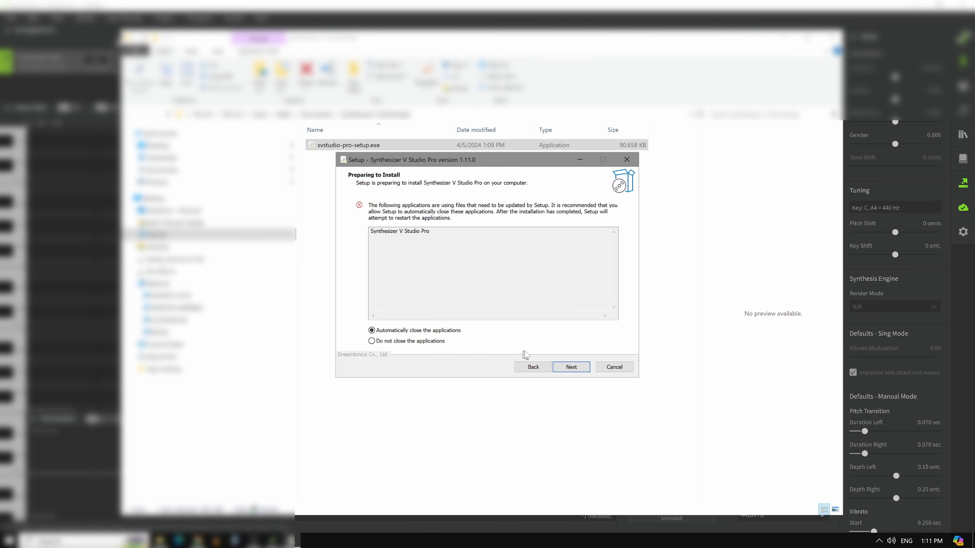
click(571, 368)
click(574, 369)
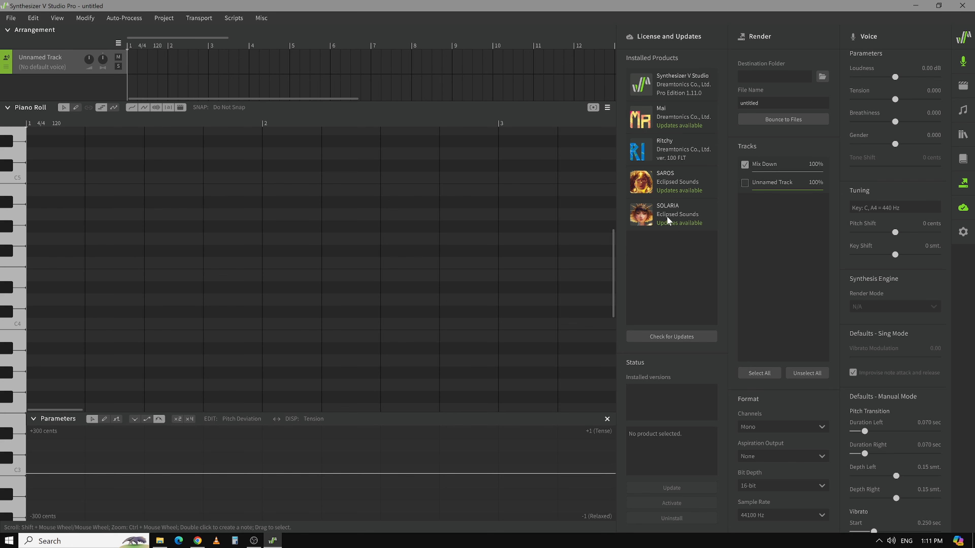
Update the installed SOLARIA voice database.
click(672, 221)
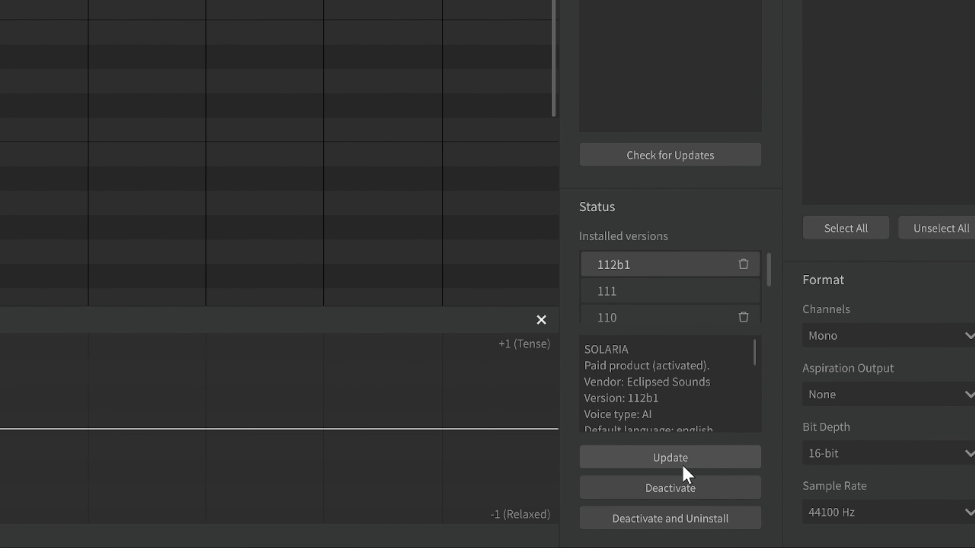
click(687, 459)
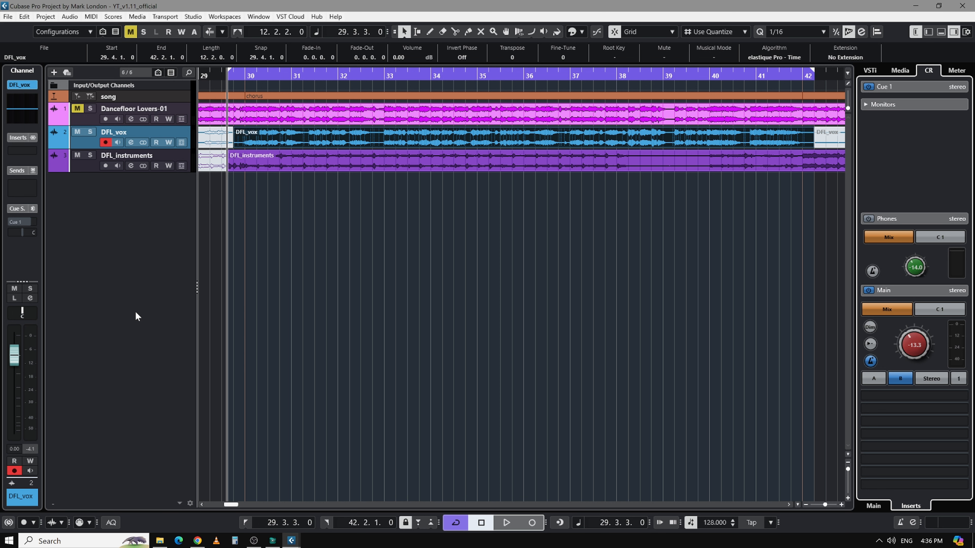
In the Cubase project, play the DFL_vox and DFL_instruments tracks together, turn off cycle mode and stop playback.
click(87, 147)
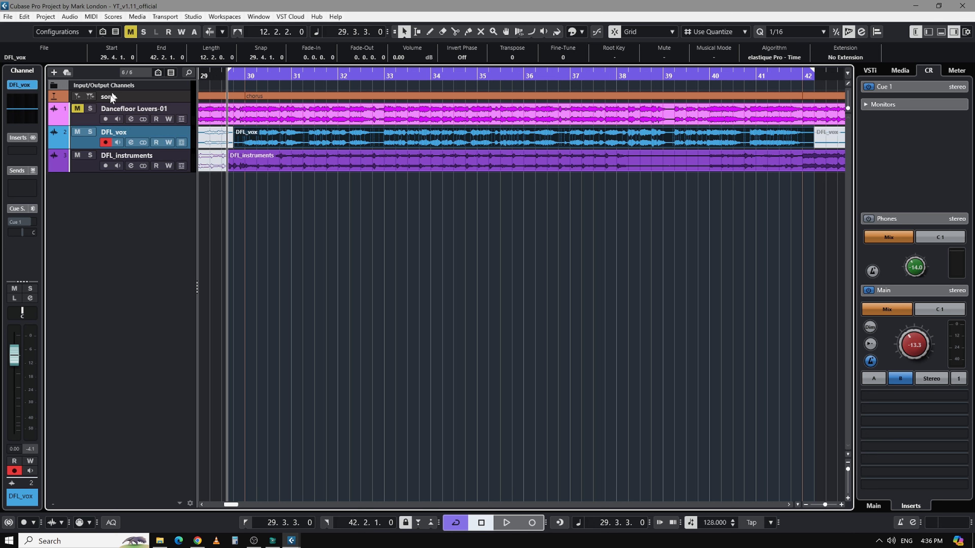
key(space)
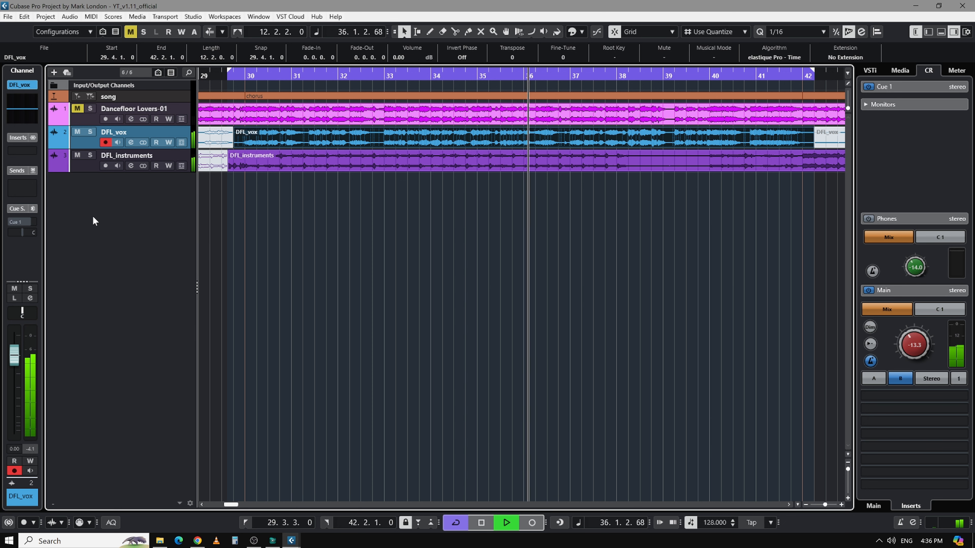
click(457, 523)
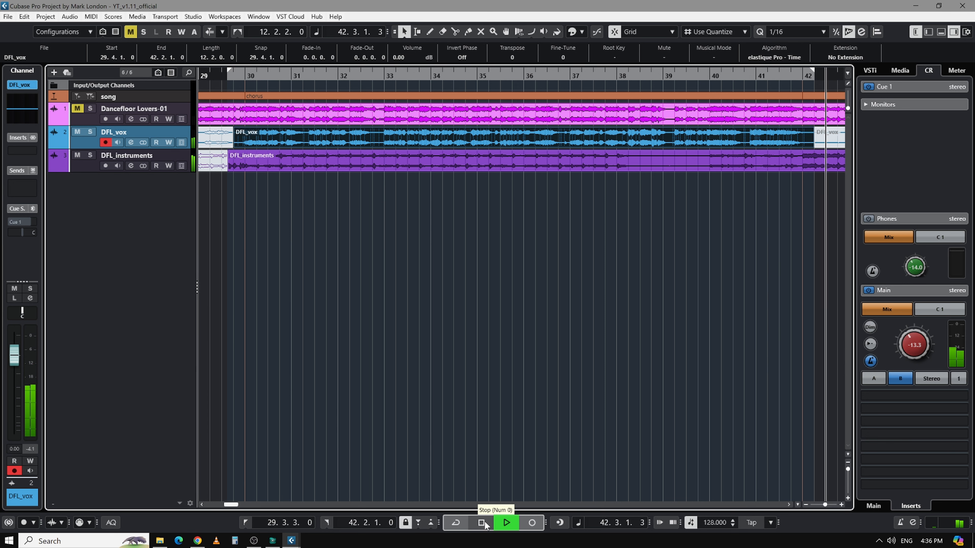
click(482, 523)
Mute the DFL_instruments track and play the DFL_vox vocal on its own, stopping at the end of the chorus.
click(78, 155)
click(76, 155)
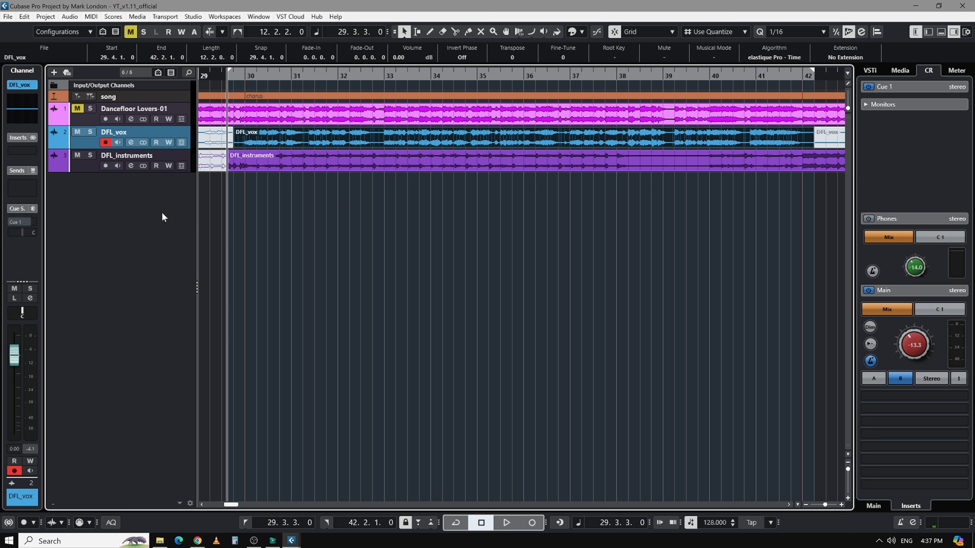
click(77, 155)
key(space)
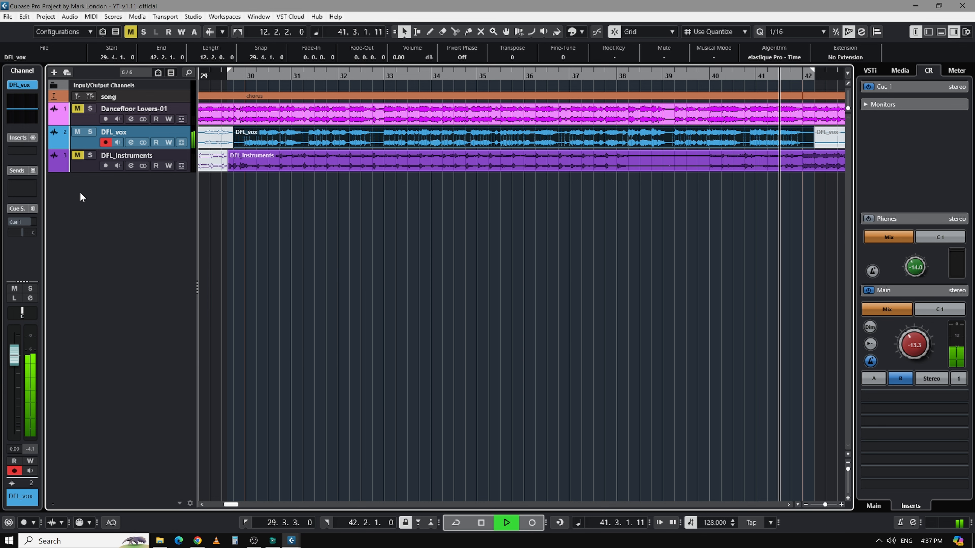
key(space)
key(space)
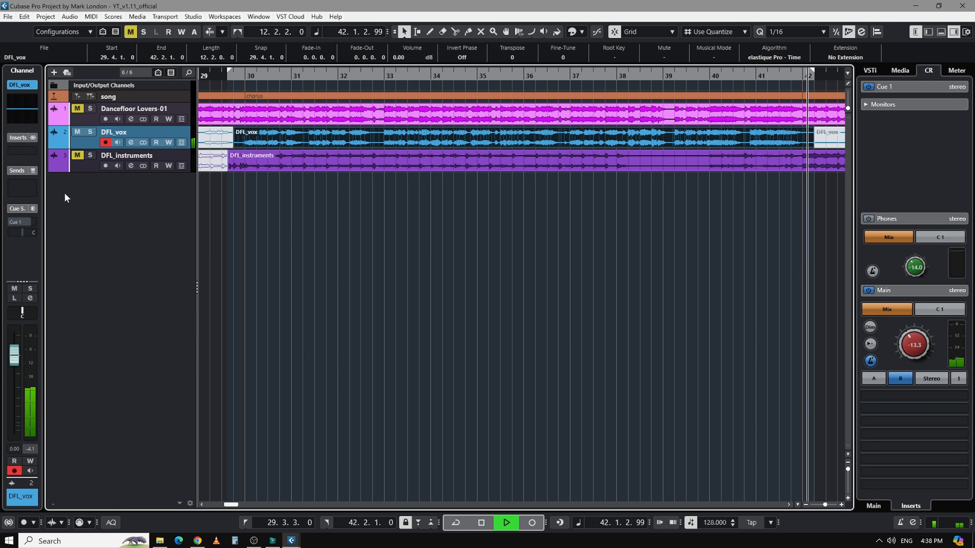
key(space)
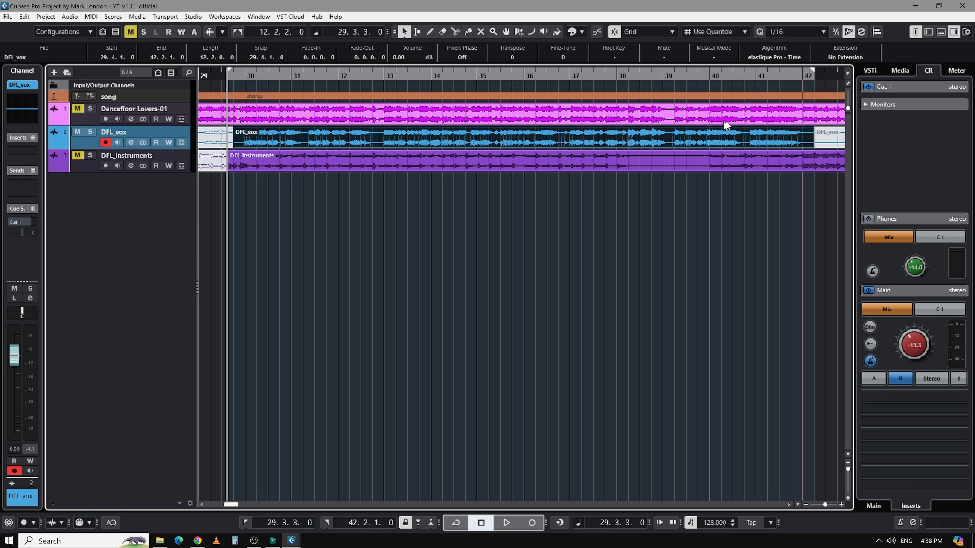
Apply the Synthesizer V Studio ARA Plugin extension to the DFL_vox audio event.
click(845, 58)
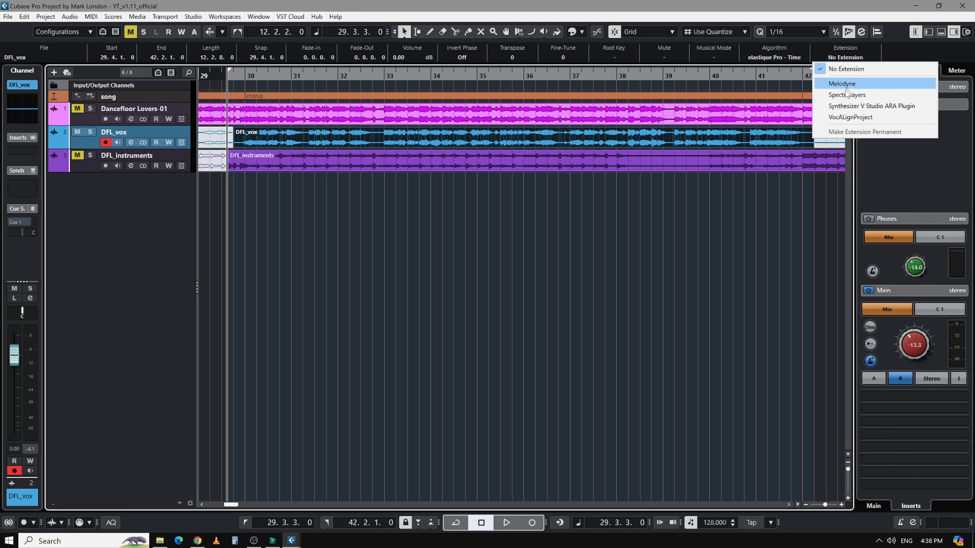
click(850, 105)
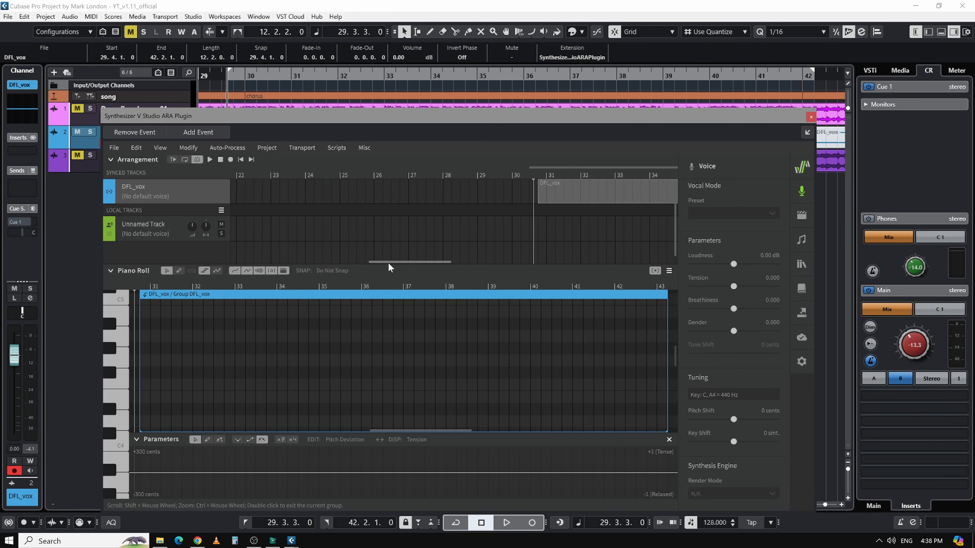
Extract notes from the DFL_vox audio in English at 80% detection sensitivity, with semitone rounding, phonetic lyrics transcription and multi-threaded analysis.
drag(389, 264, 440, 263)
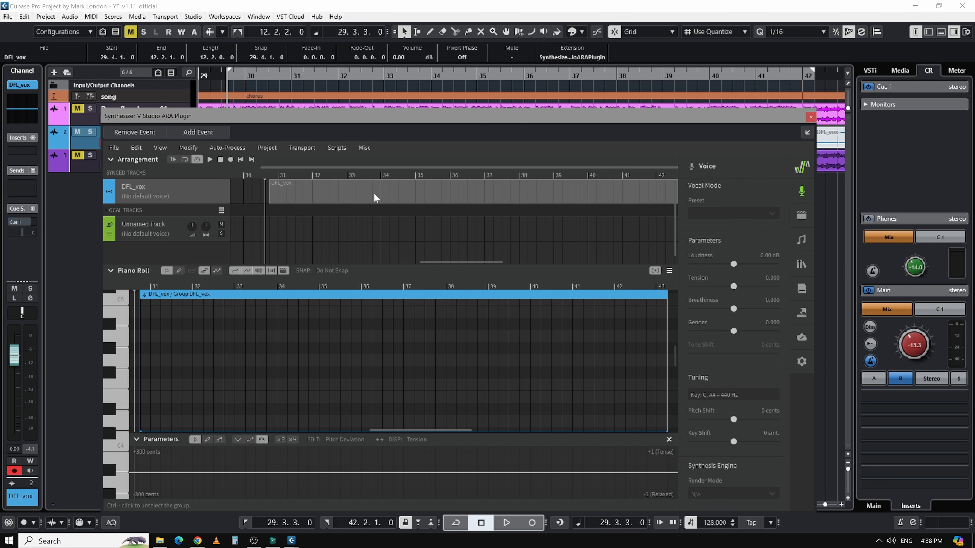
right_click(365, 192)
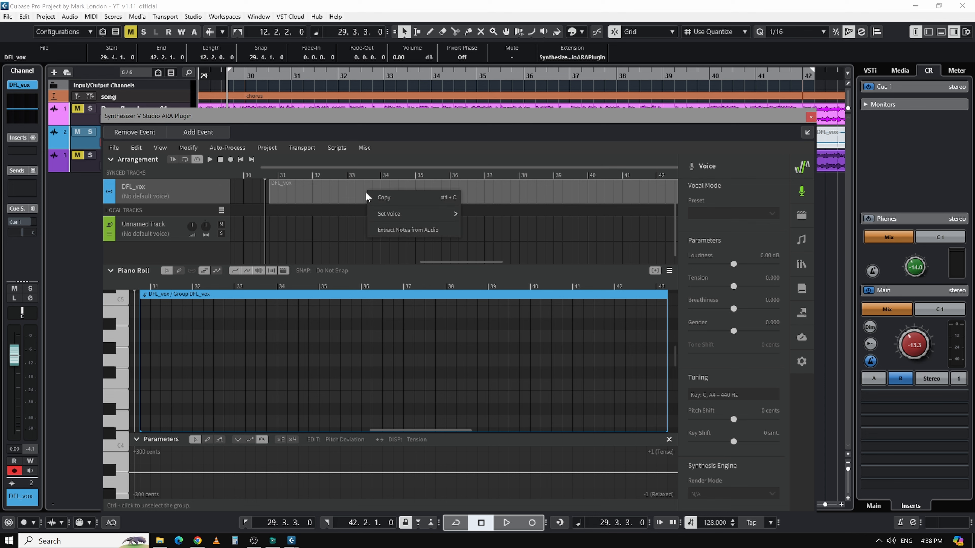
click(399, 231)
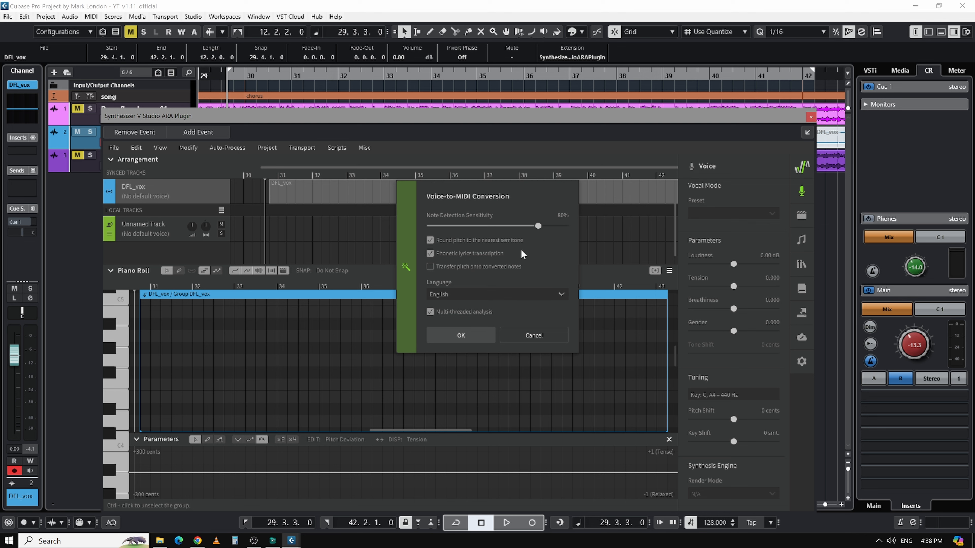
click(461, 335)
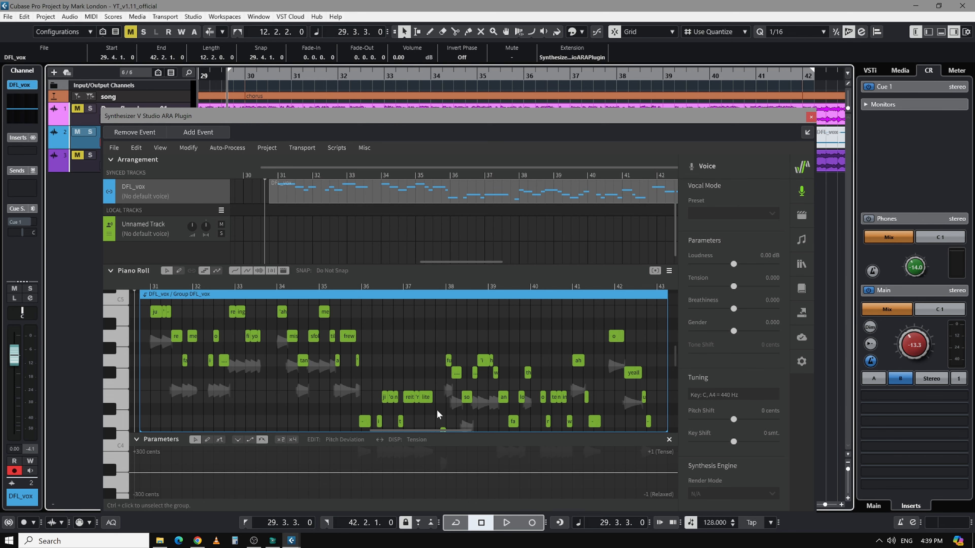
Assign the SAROS voice to the DFL_vox track and set its vocal modes Resounding to 70% and Soft to 25%.
click(141, 199)
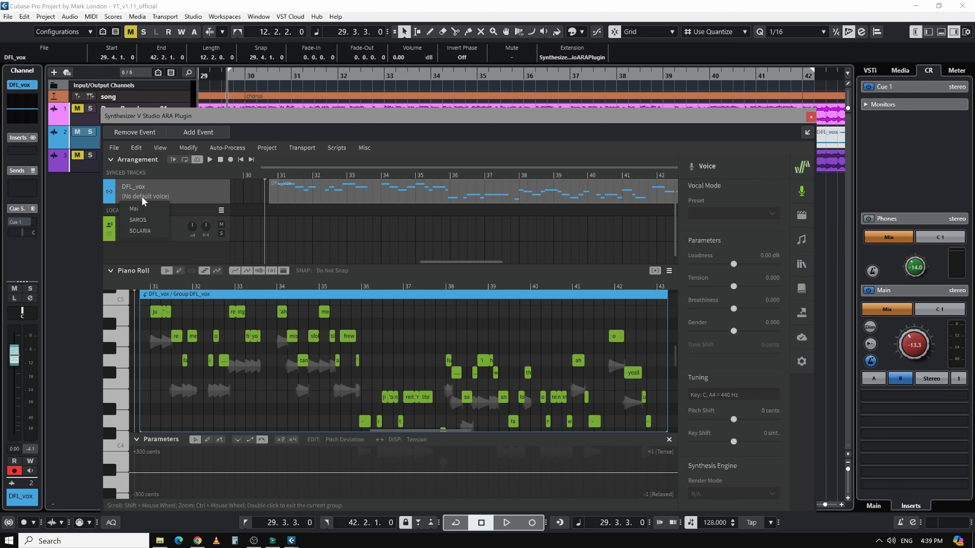
click(149, 220)
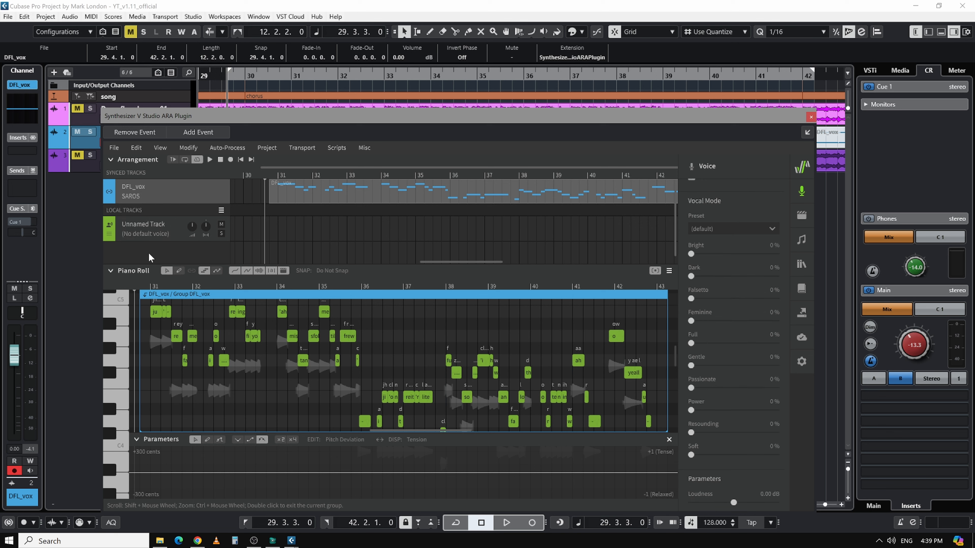
drag(674, 357, 675, 354)
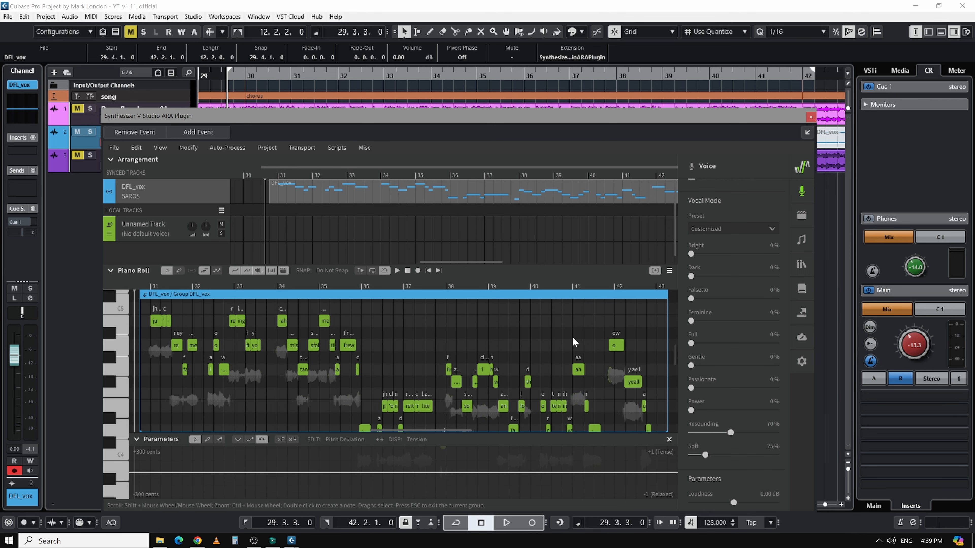
Play back the converted chorus vocal with the SAROS voice and stop near the end.
key(space)
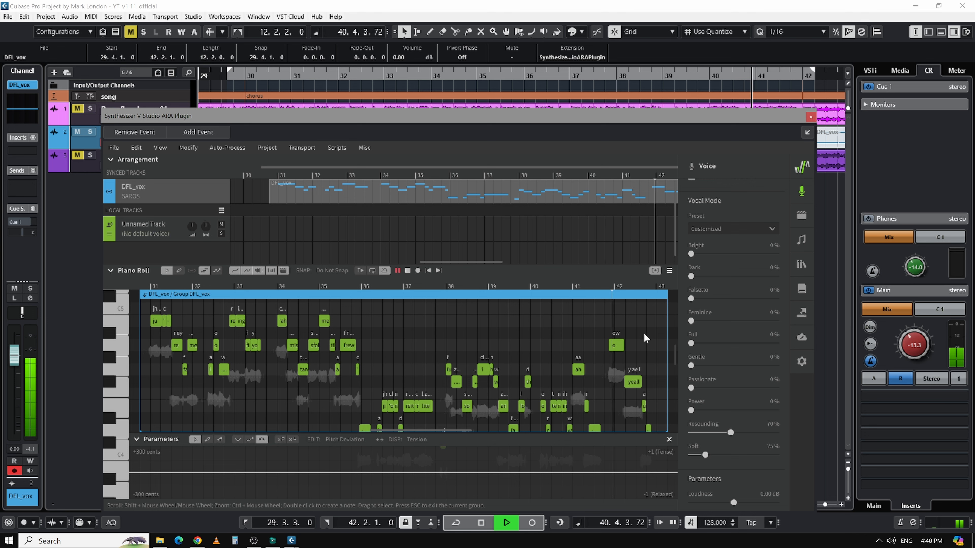
key(space)
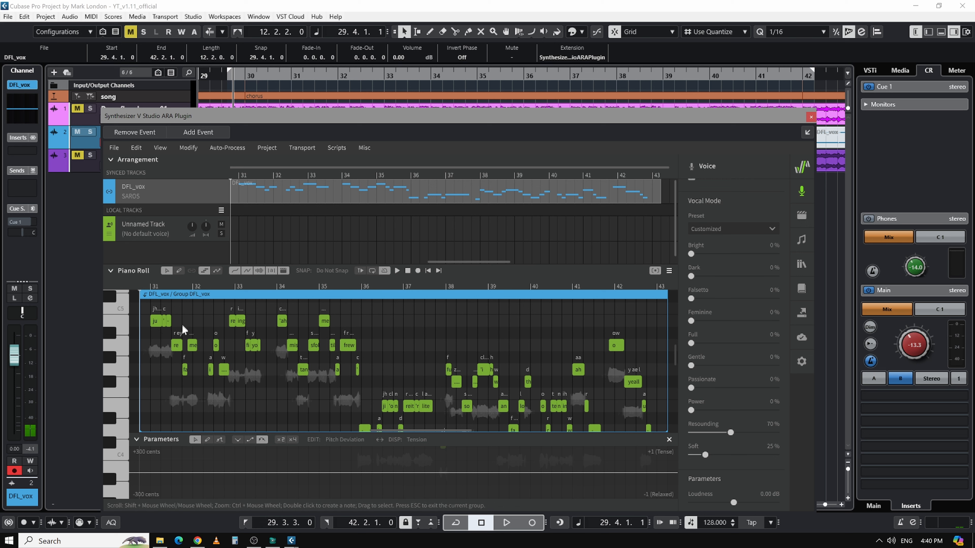
Set the lyric of the first note in the DFL_vox group to "you".
double_click(154, 323)
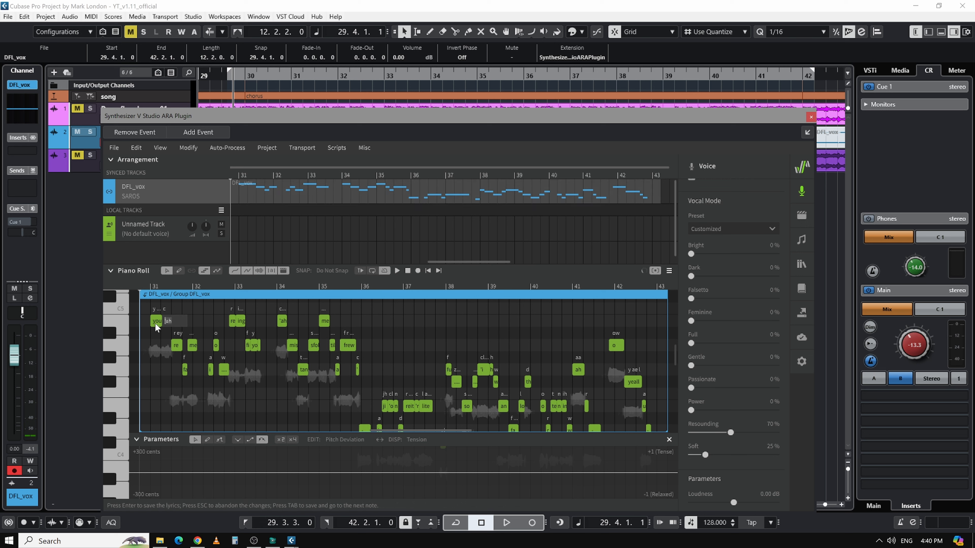
key(Return)
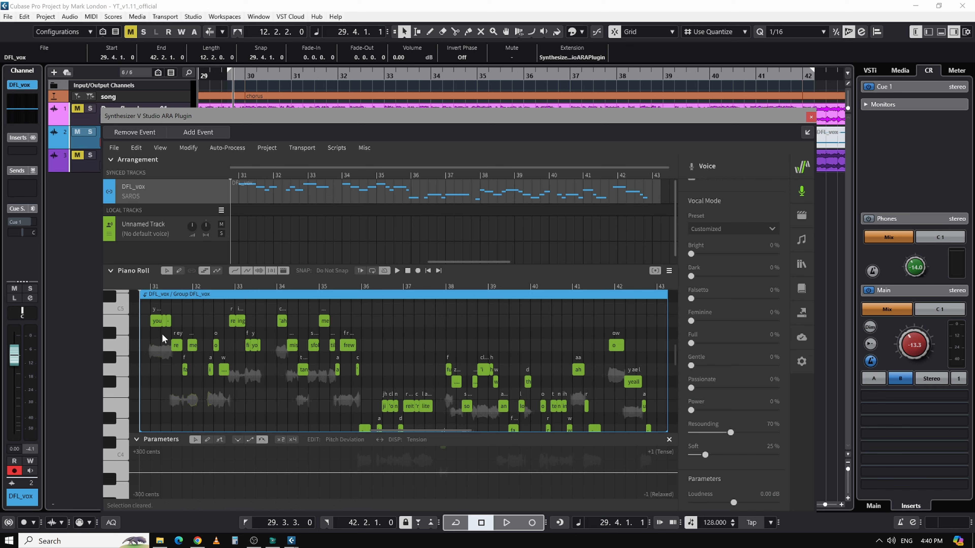
Merge the two short notes following "you" into one note with the lyric "were".
scroll(383, 324, up, 1)
scroll(385, 328, up, 4)
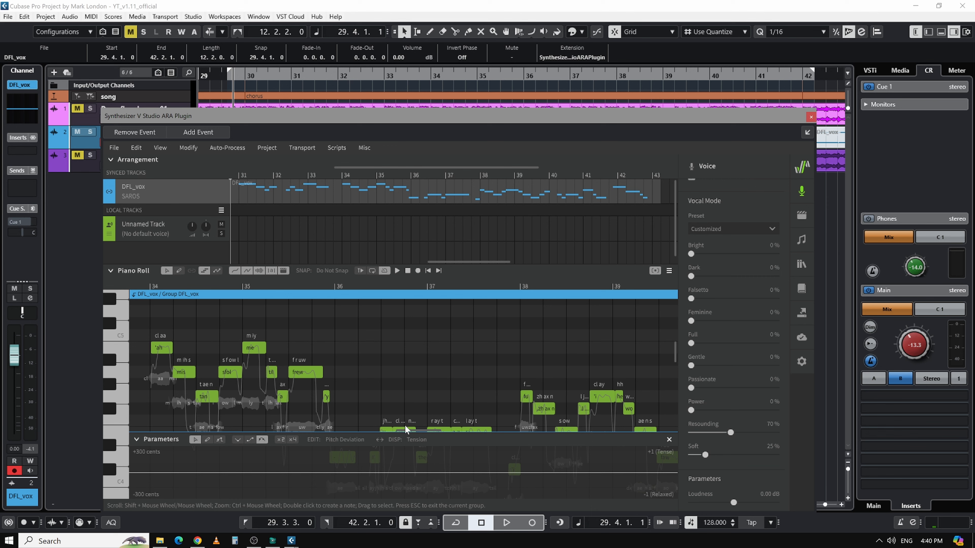
drag(412, 430, 181, 430)
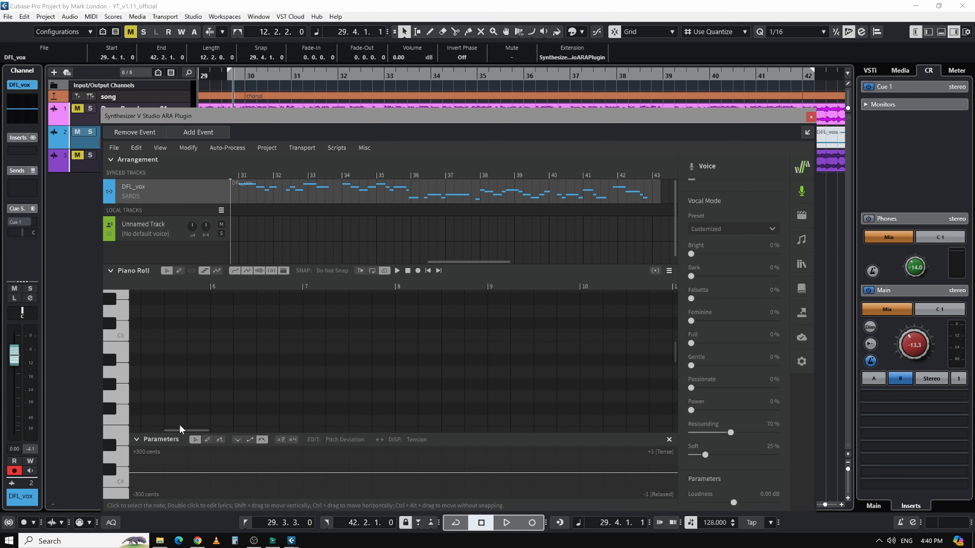
drag(673, 350, 673, 299)
click(655, 271)
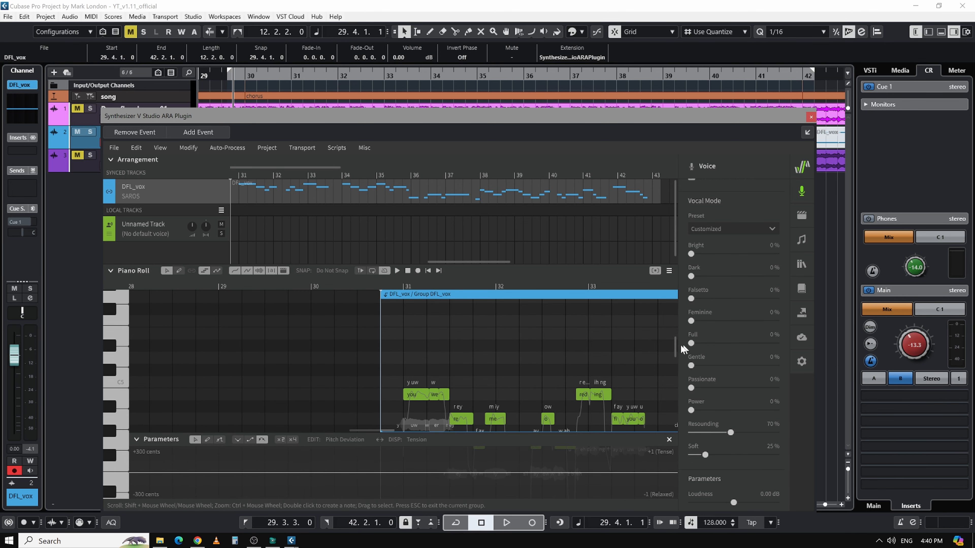
drag(673, 343, 678, 384)
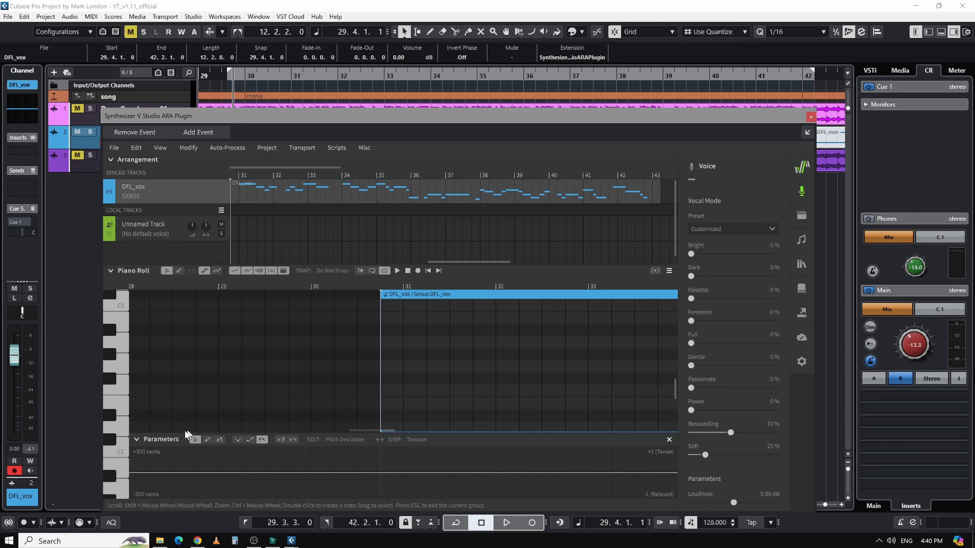
drag(372, 430, 309, 431)
click(655, 271)
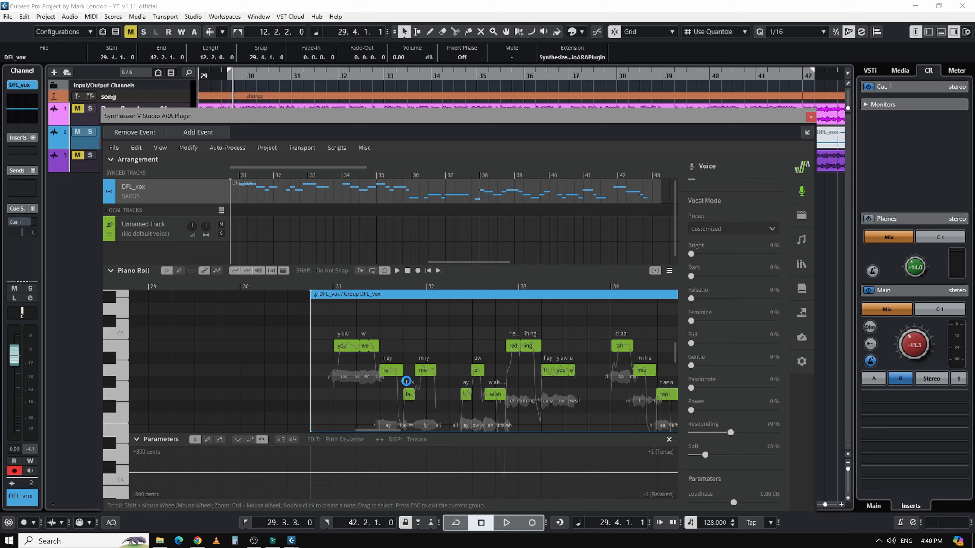
click(350, 350)
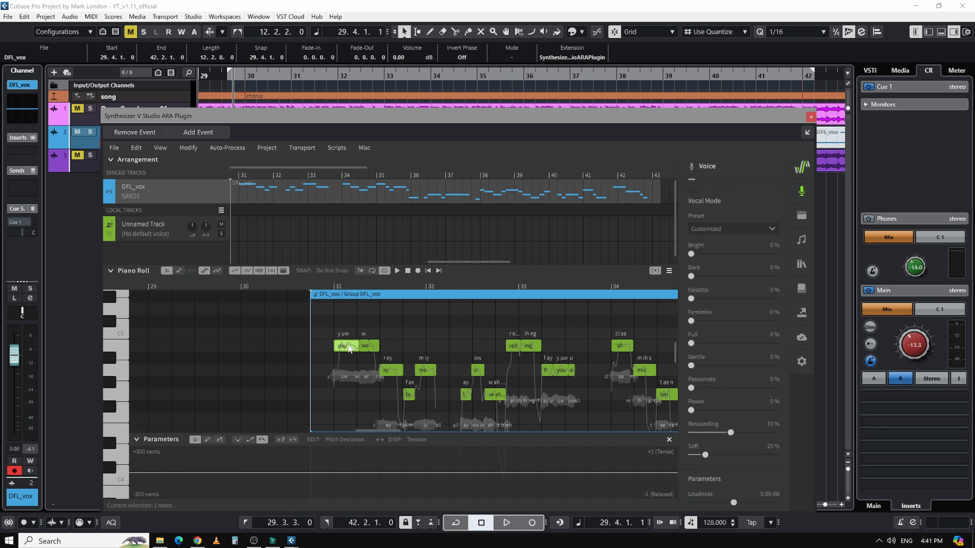
click(366, 347)
right_click(373, 348)
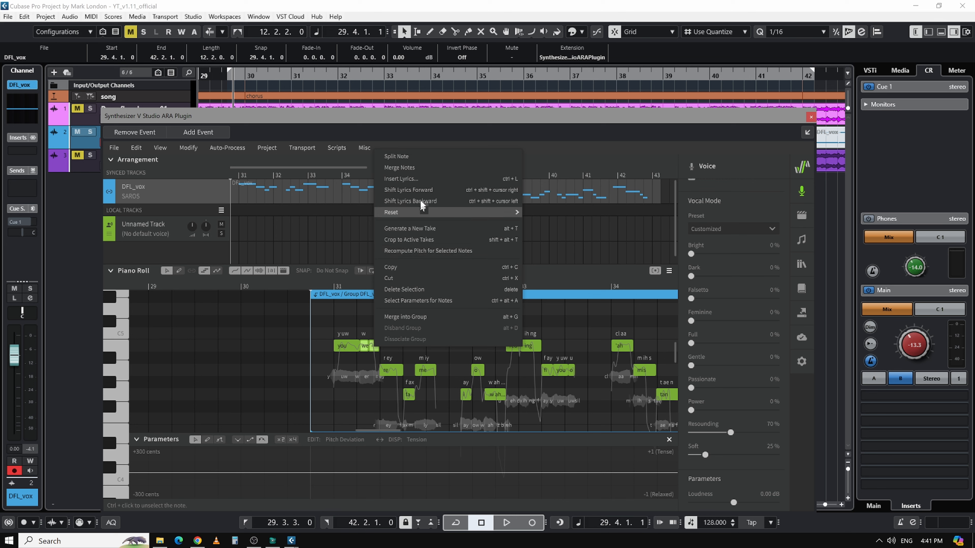
click(421, 171)
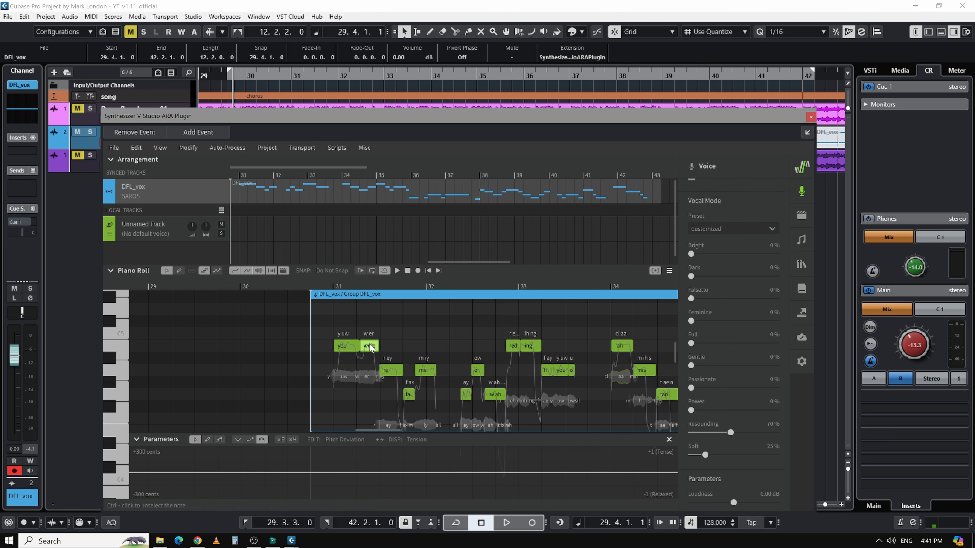
Set the lyrics of the two notes following "were" to "made" and "for".
double_click(391, 371)
text(made)
key(Tab)
text(for)
key(Tab)
key(Tab)
Set the lyrics of the next phrase's first four notes to "and", "I", "was" and "made".
double_click(465, 396)
text(and)
key(Tab)
text(I)
key(Tab)
text(was)
key(Tab)
text(made)
Merge the two adjoining high notes after "was", around bar 33, into a single note.
drag(532, 343, 526, 347)
right_click(534, 345)
click(467, 340)
key(space)
key(space)
key(ctrl+m)
Set the merged note's lyric to "made" and the following note's to "for", and play back the corrected phrase.
double_click(523, 346)
text(made)
key(Tab)
text(for)
key(Tab)
key(Return)
click(447, 336)
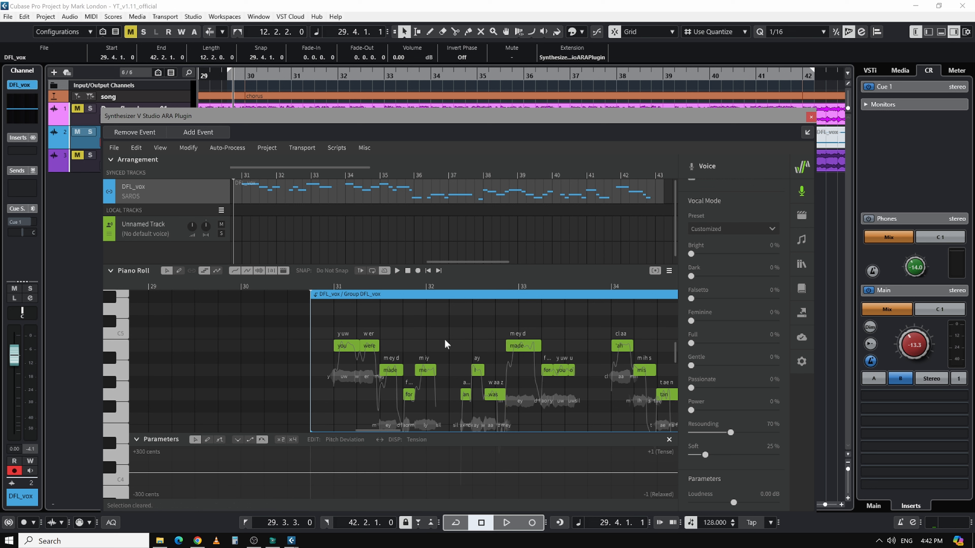
key(space)
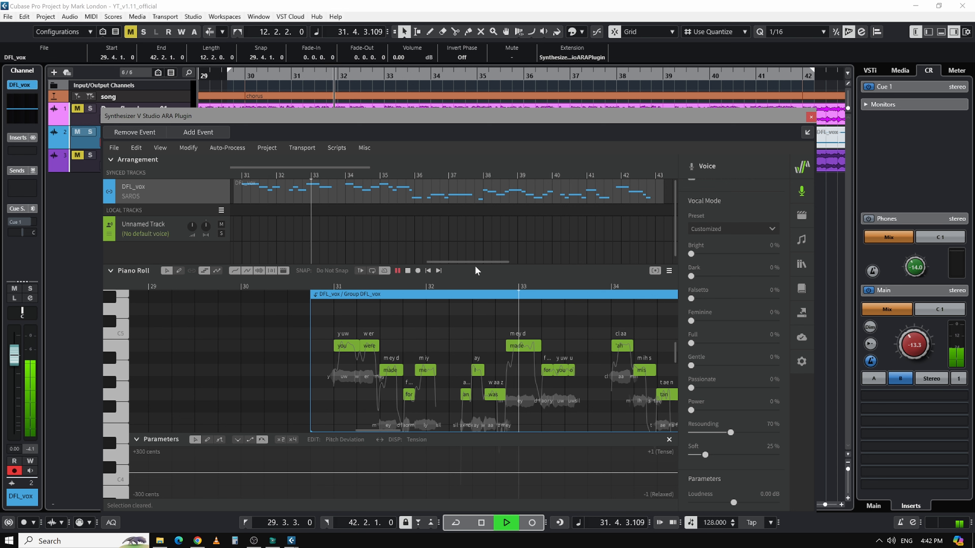
Stop playback, unmute the purple third track and the Dancefloor Lovers-01 track, and select Dancefloor Lovers-01.
key(space)
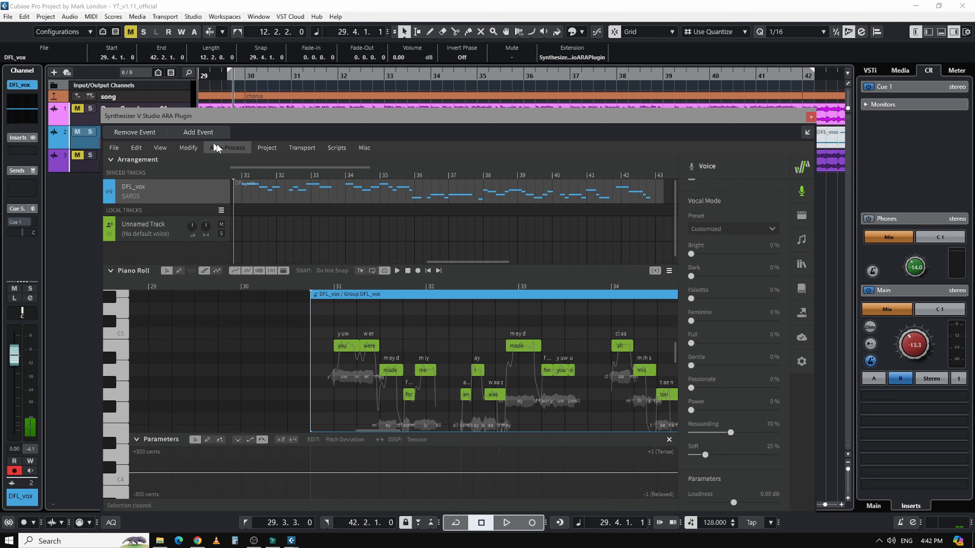
click(76, 156)
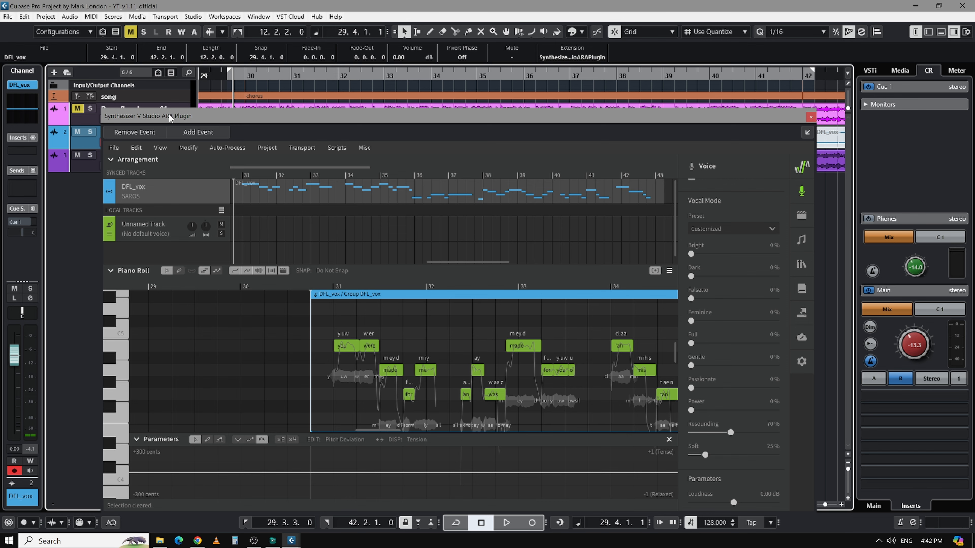
mouse_move(168, 114)
mouse_down()
mouse_move(160, 145)
mouse_move(167, 133)
mouse_up()
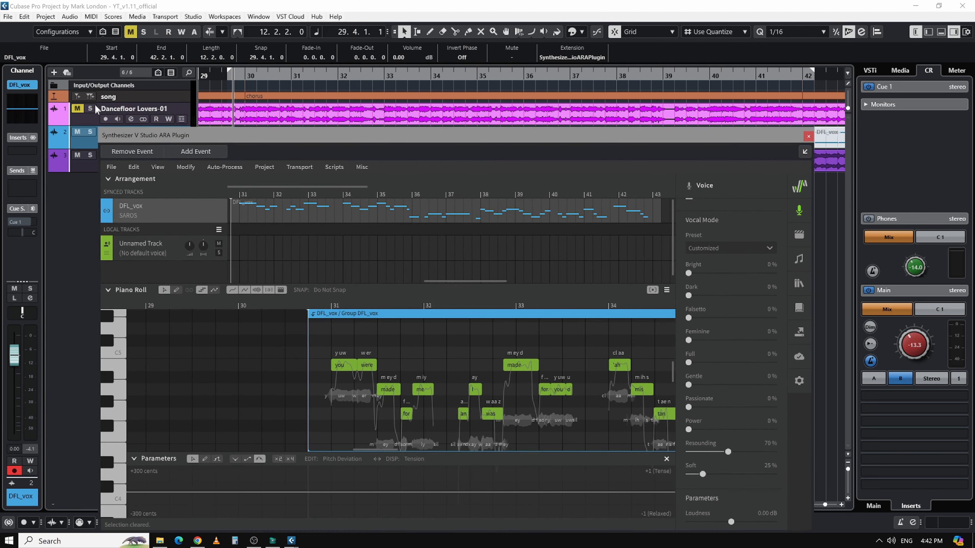
click(77, 109)
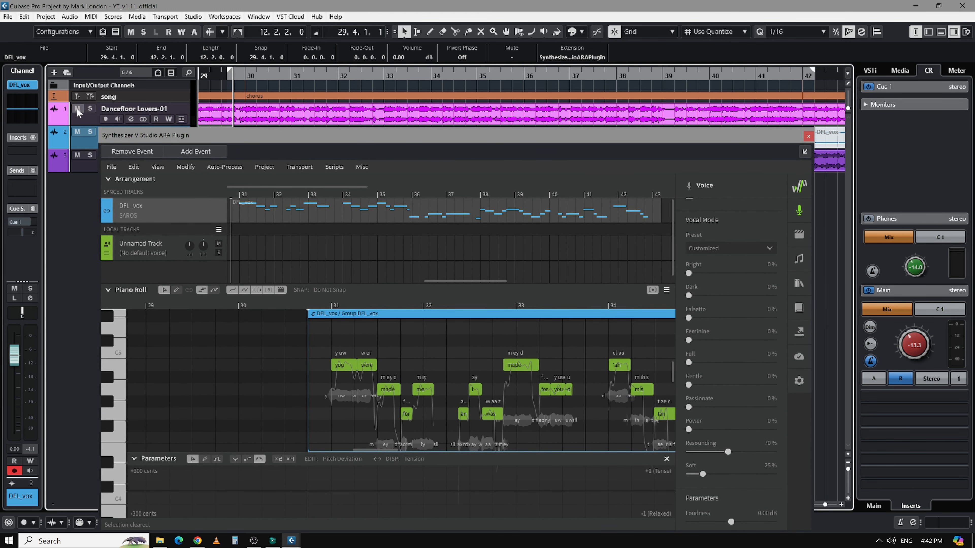
click(92, 122)
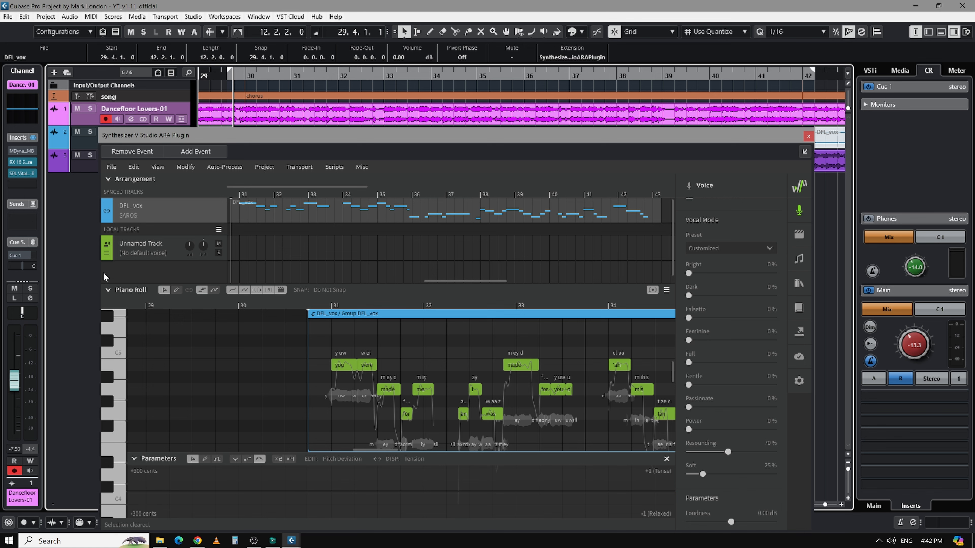
Play the full mix from the start of the chorus through to the end of the converted vocal.
key(KP_Subtract)
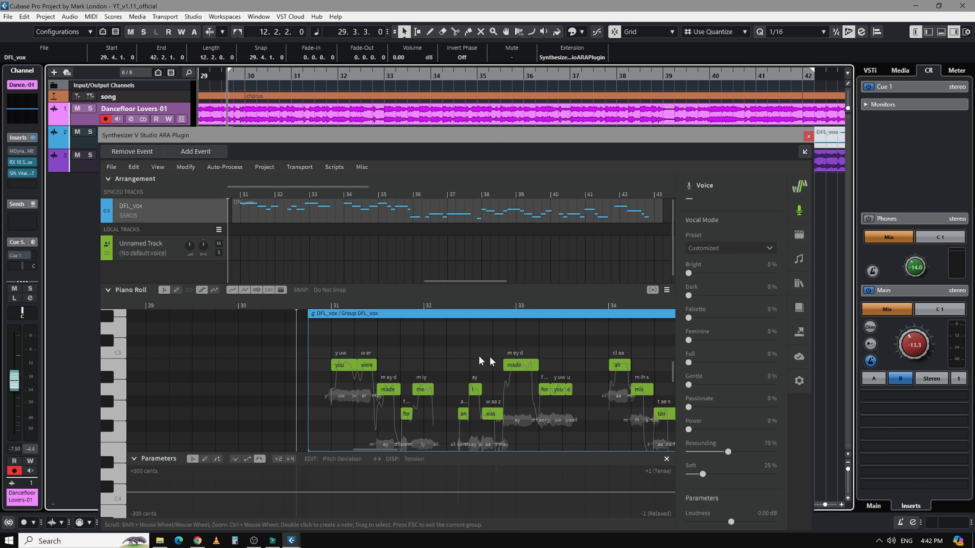
drag(382, 449, 418, 452)
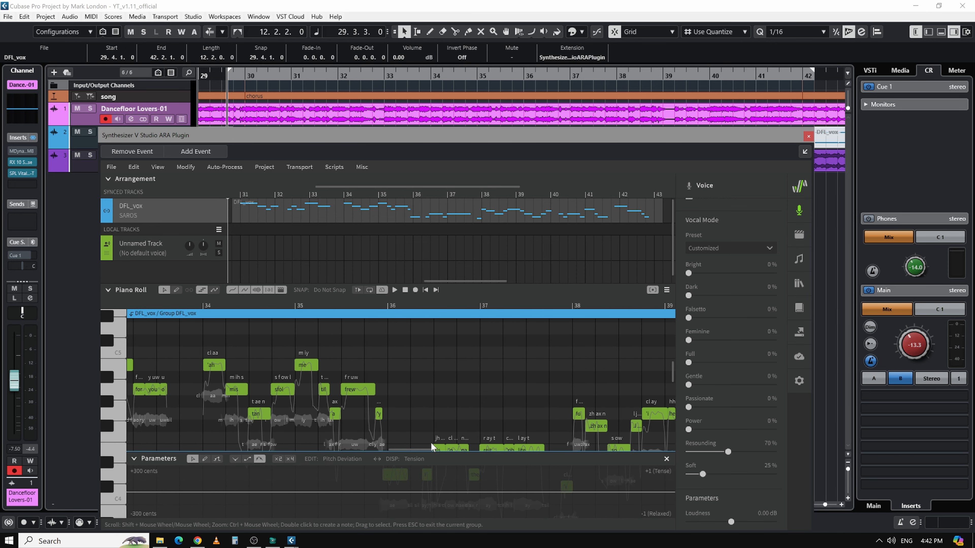
key(space)
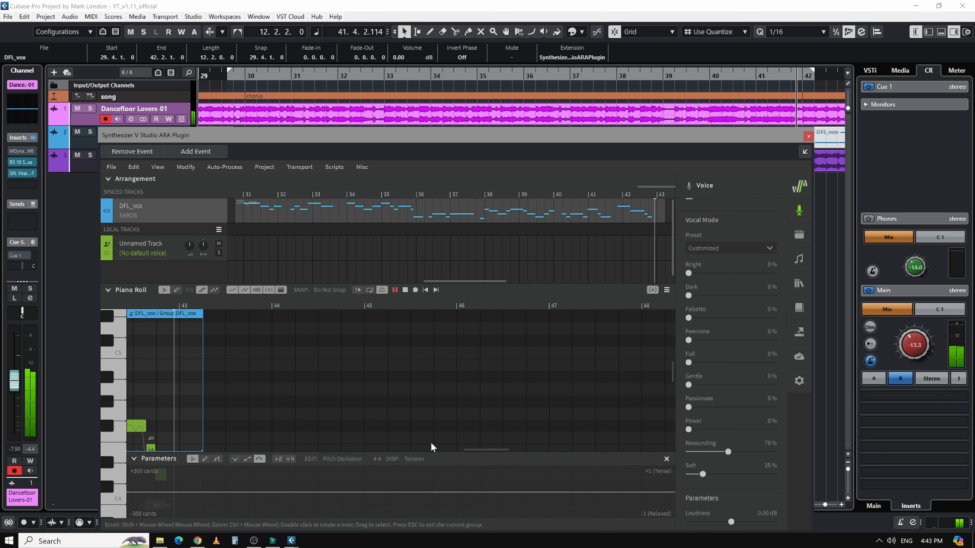
key(space)
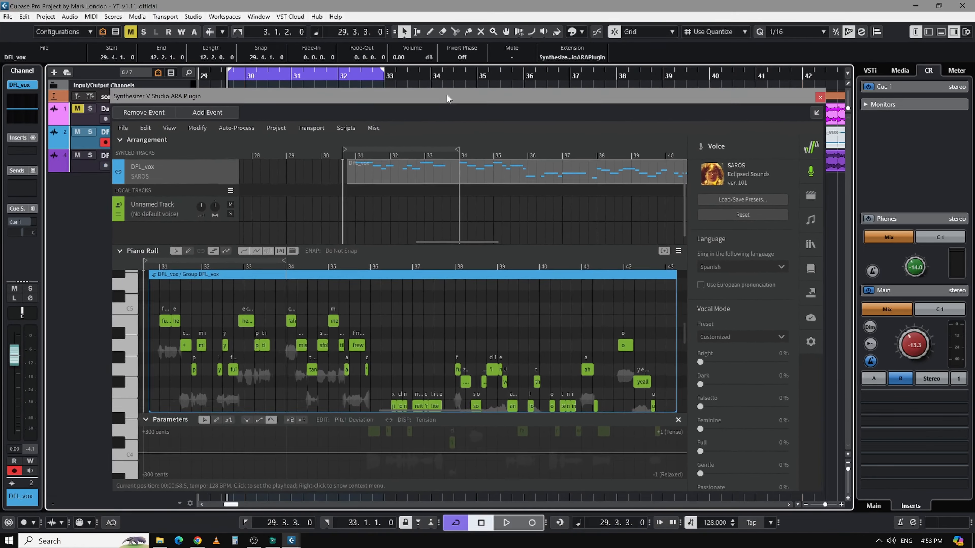
Uncover the track list and play back the Spanish SAROS vocal with the other two audio tracks muted.
drag(447, 95, 443, 113)
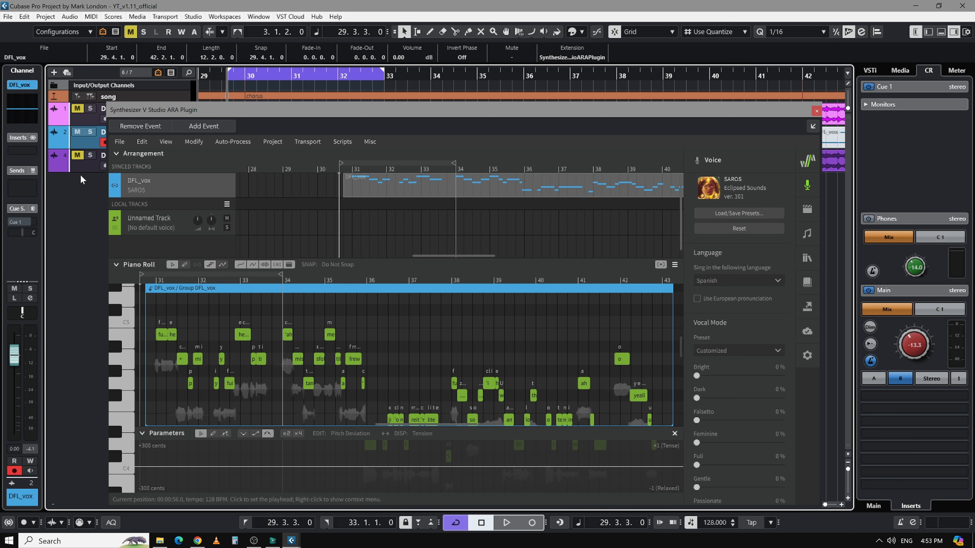
key(space)
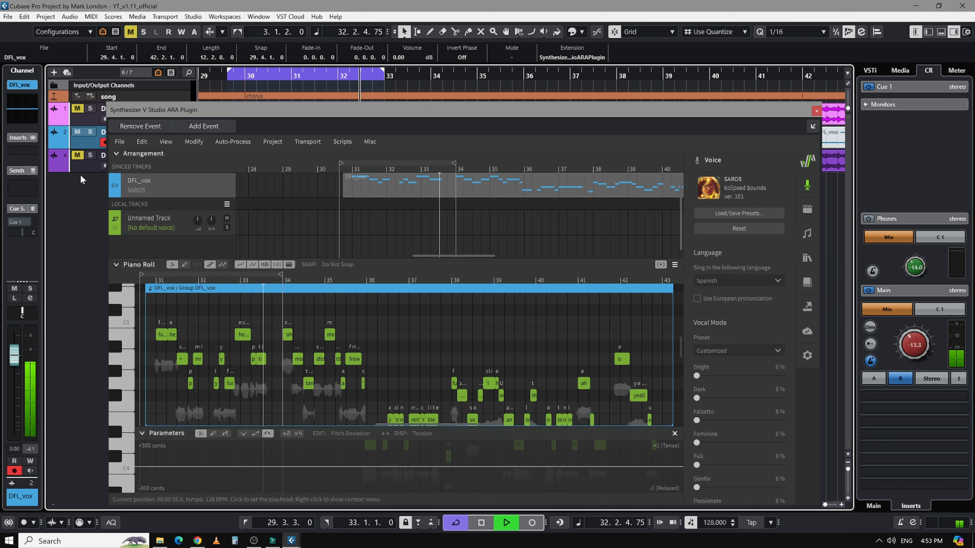
key(space)
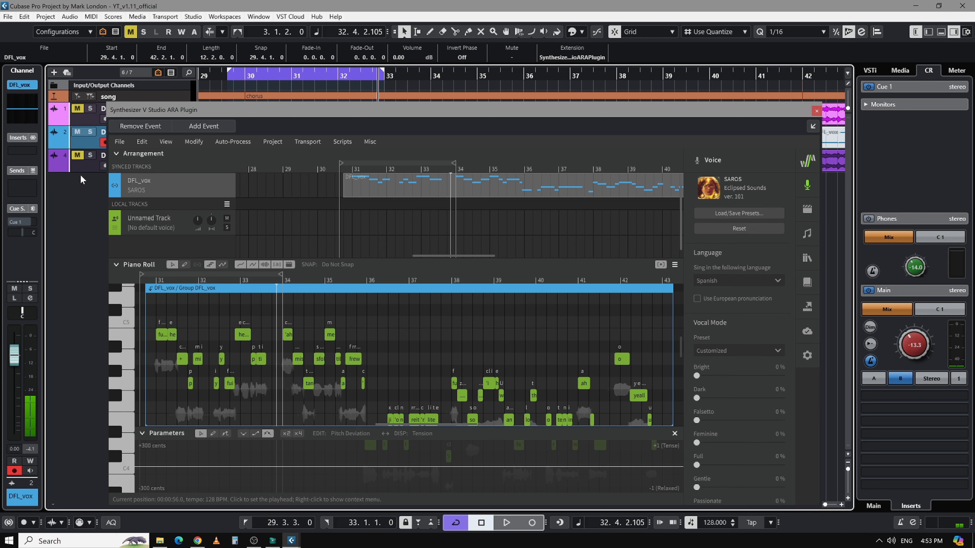
Unmute the DFL_instruments track and play the looped section with the Spanish vocal from the left locator.
click(78, 156)
key(KP_1)
key(space)
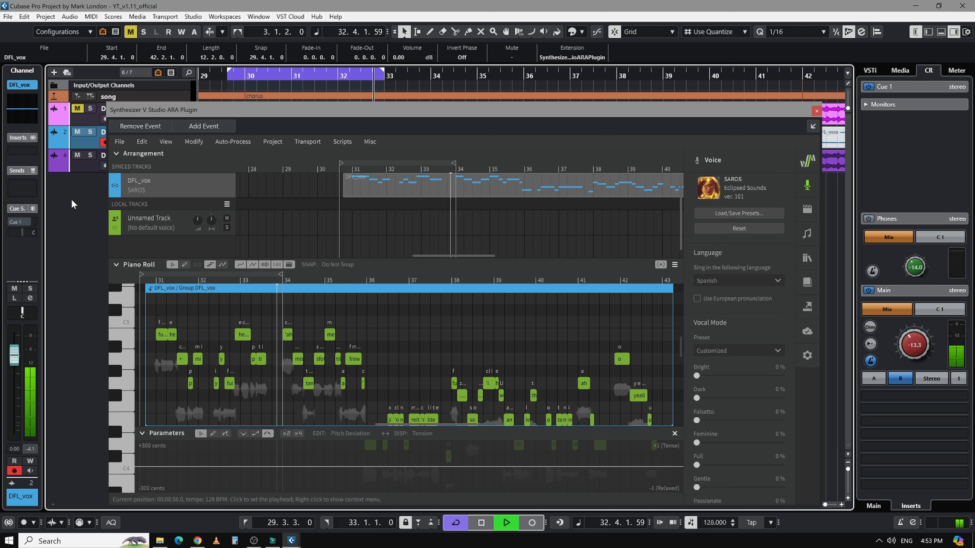
key(space)
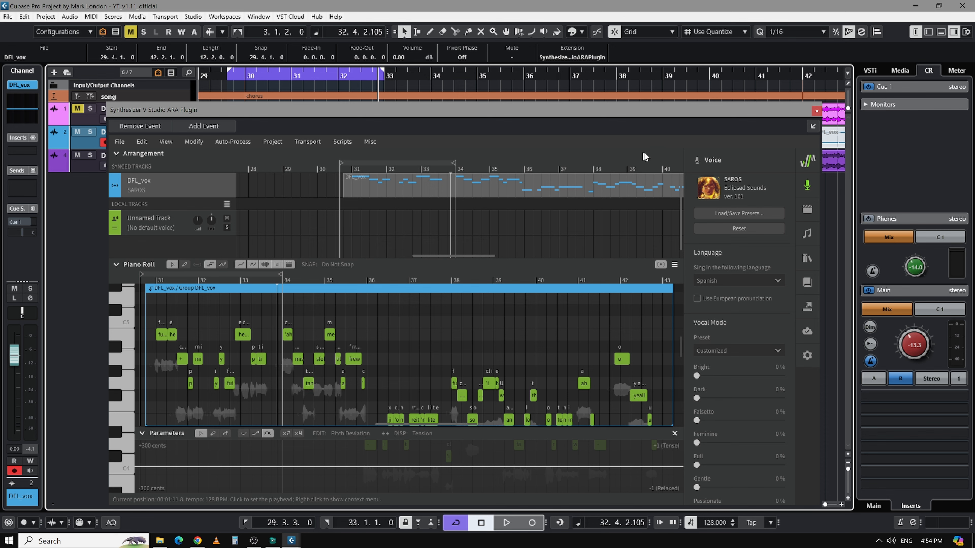
Close the Synthesizer V editor and make the ARA extension permanent on the DFL_vox event.
click(817, 111)
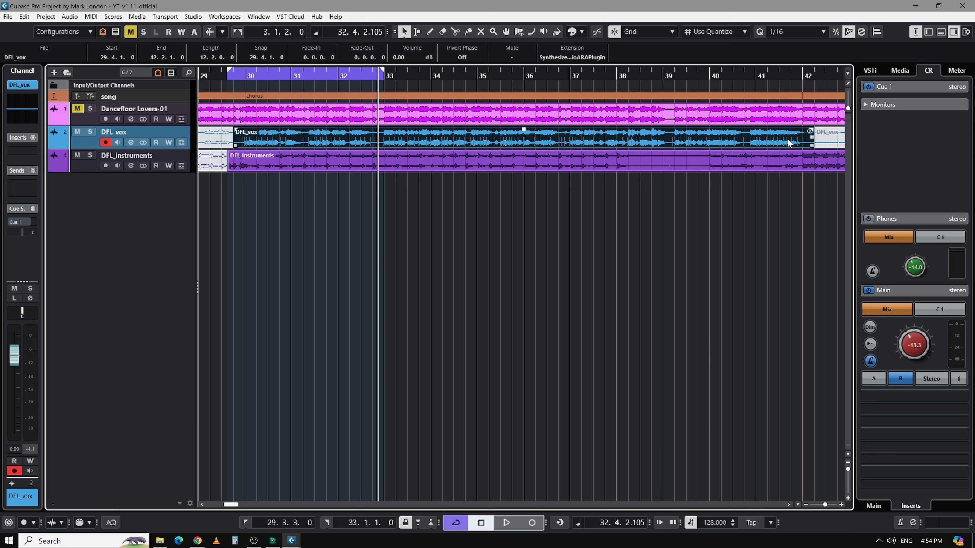
click(568, 59)
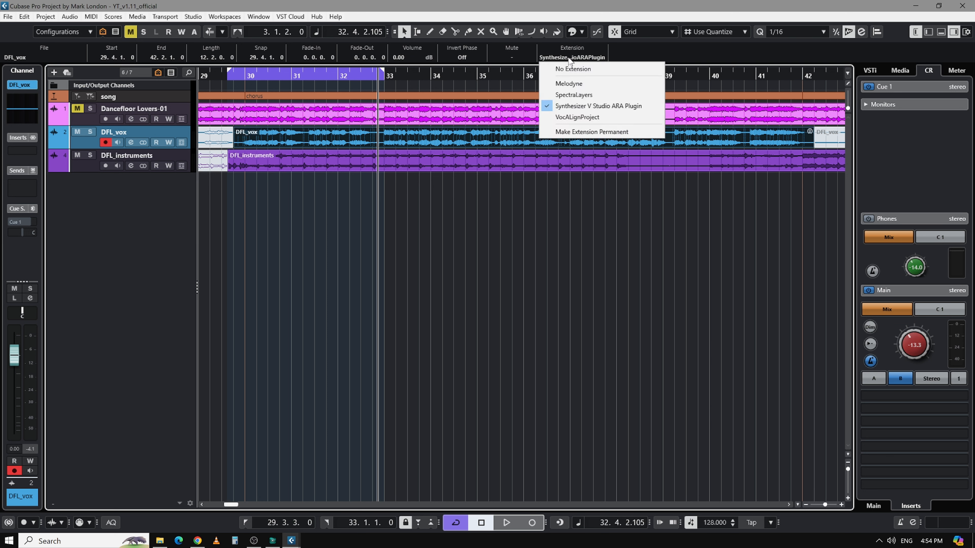
click(590, 133)
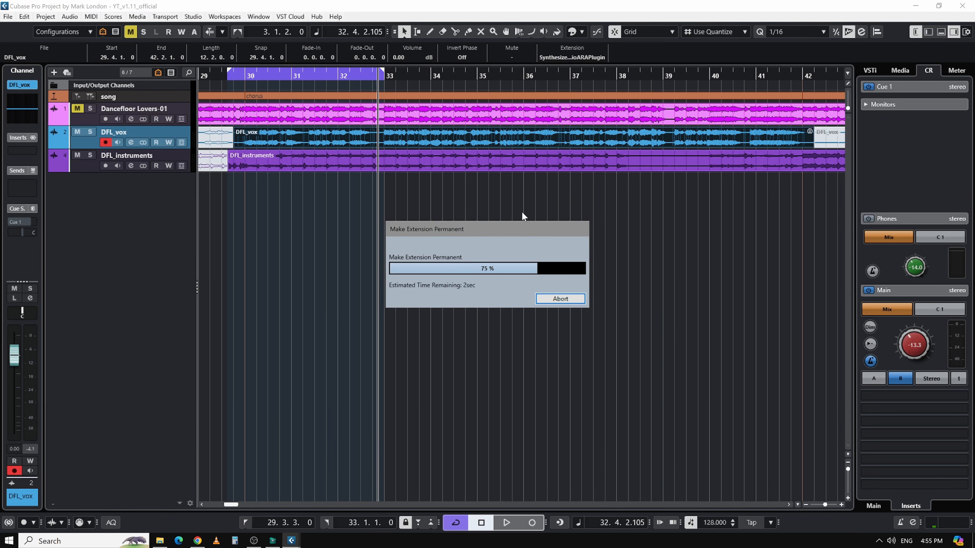
Loop the range of the rendered DFL_vox event and play it back with the Dancefloor Lovers-01 track unmuted.
click(403, 133)
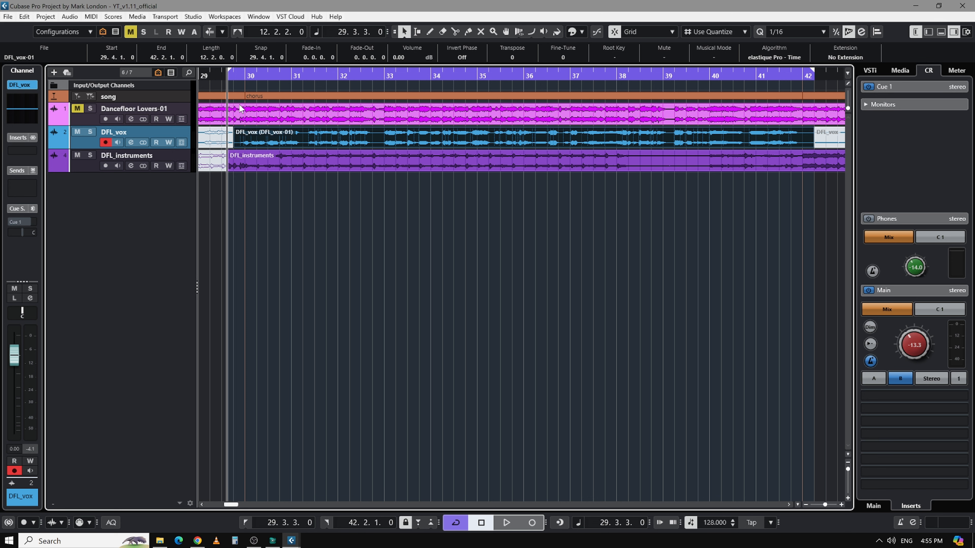
key(space)
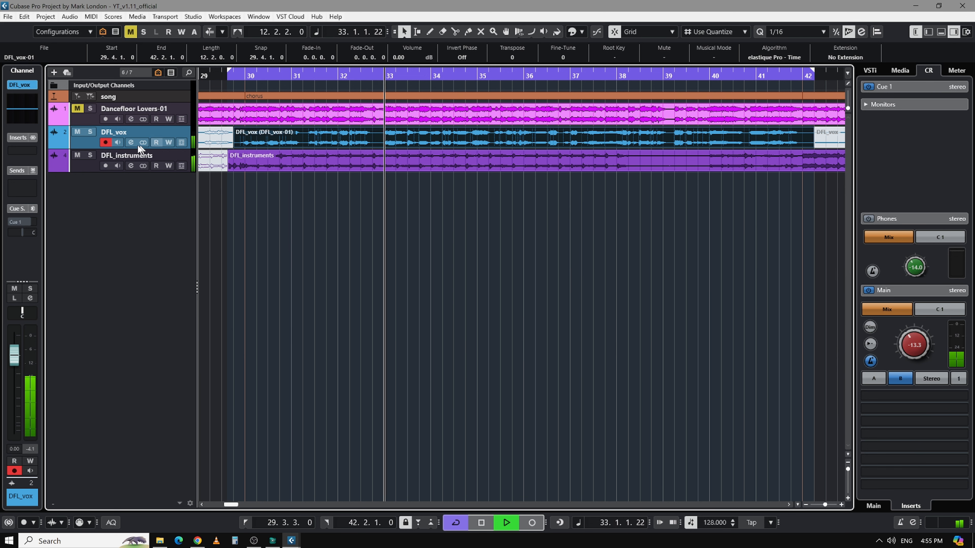
click(77, 108)
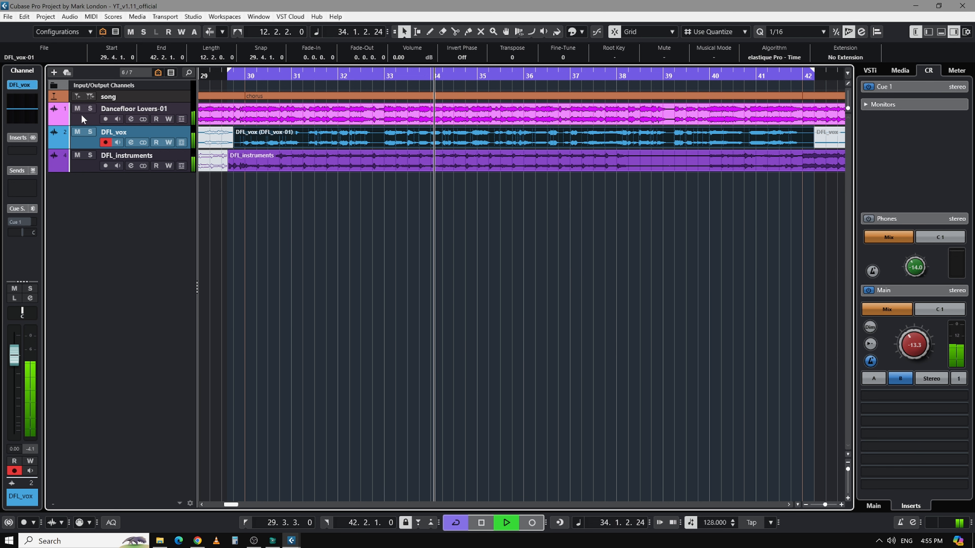